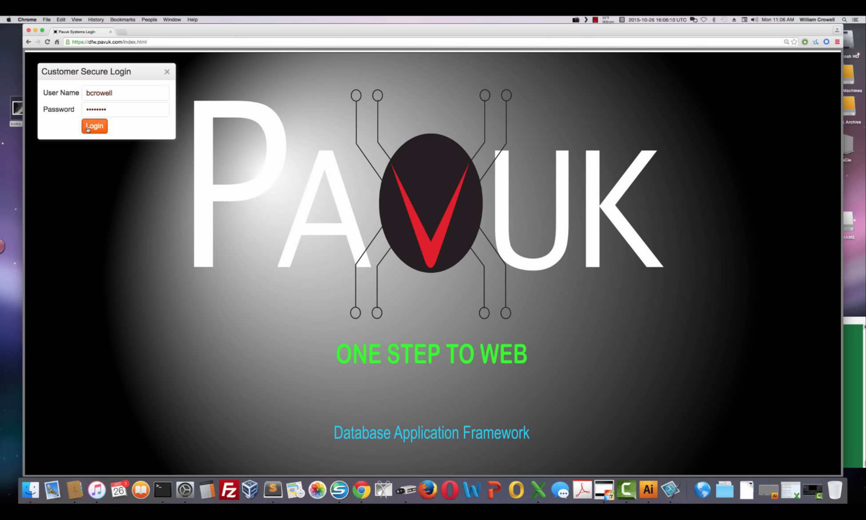
- Log in to the Pavuk customer portal with the filled-in user name and password
click(87, 129)
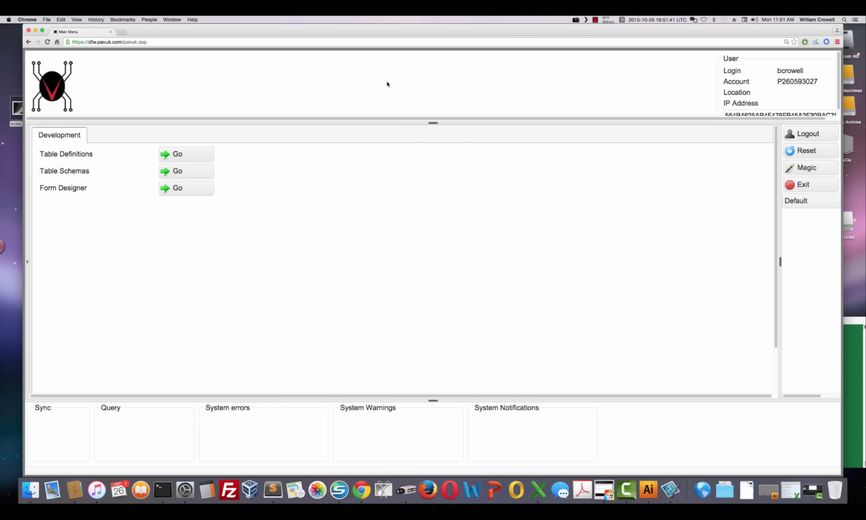
- Open Table Definitions and create a new record named U.INVENTORY
click(195, 154)
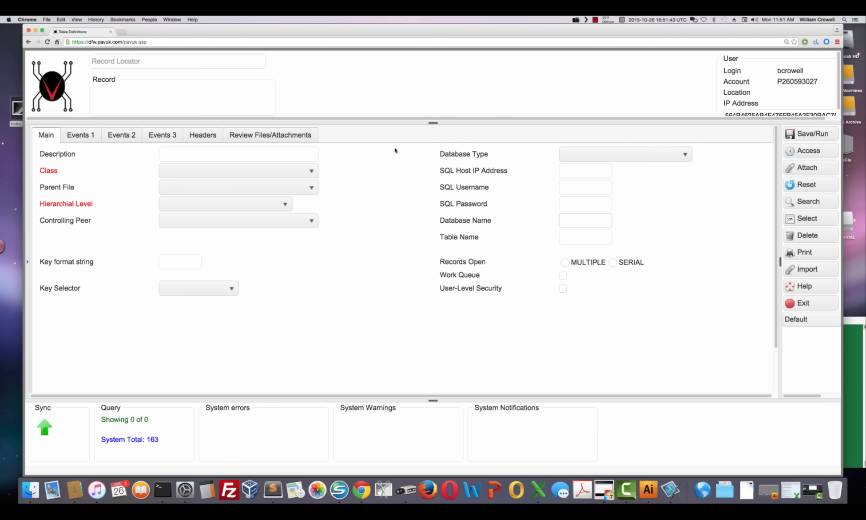
click(215, 58)
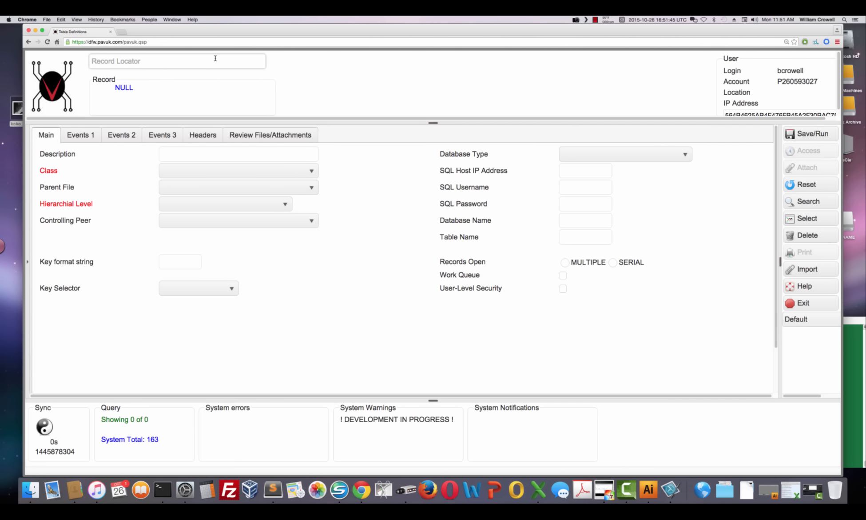
text(u.inventory)
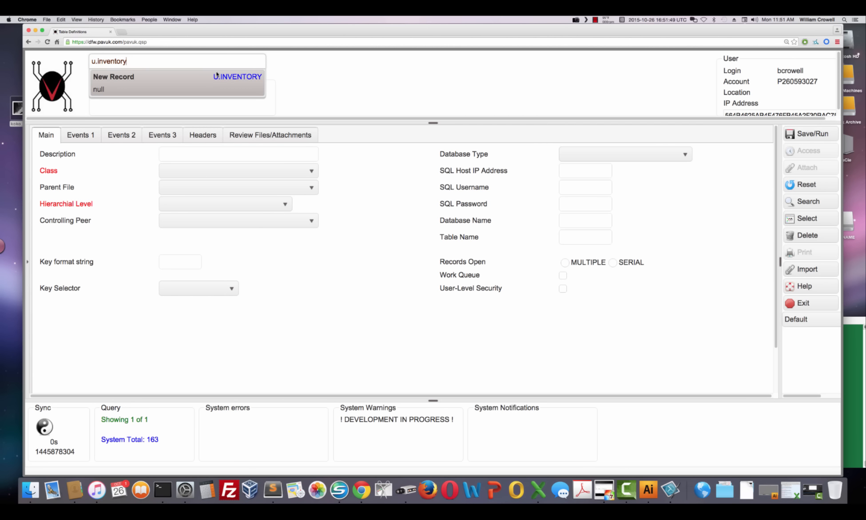
click(217, 76)
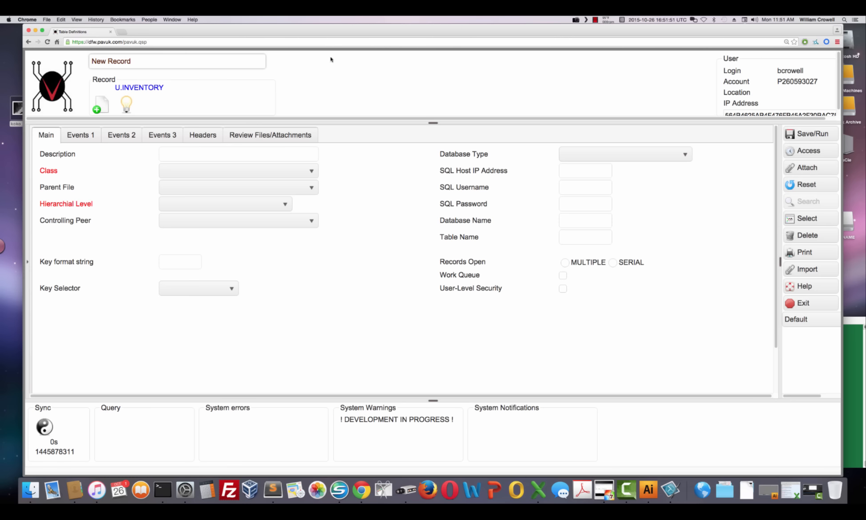
- Set the table description to My Home Inventory
click(265, 154)
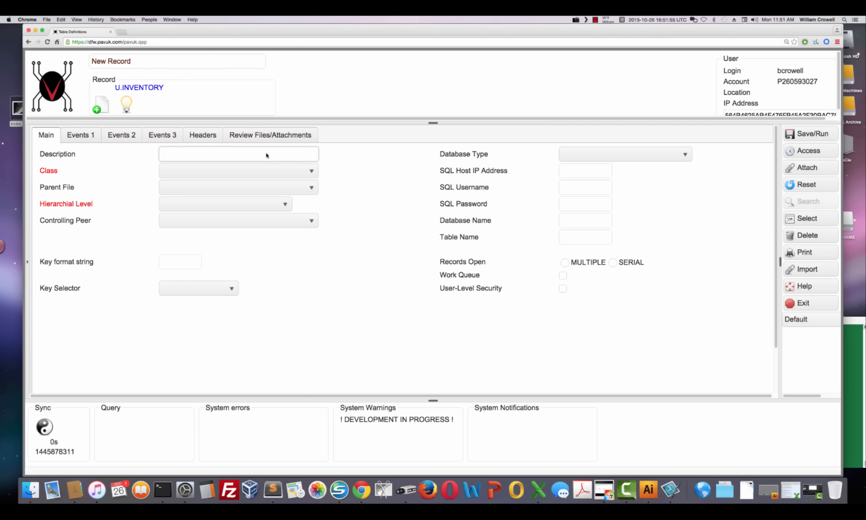
text(My Home Inventory)
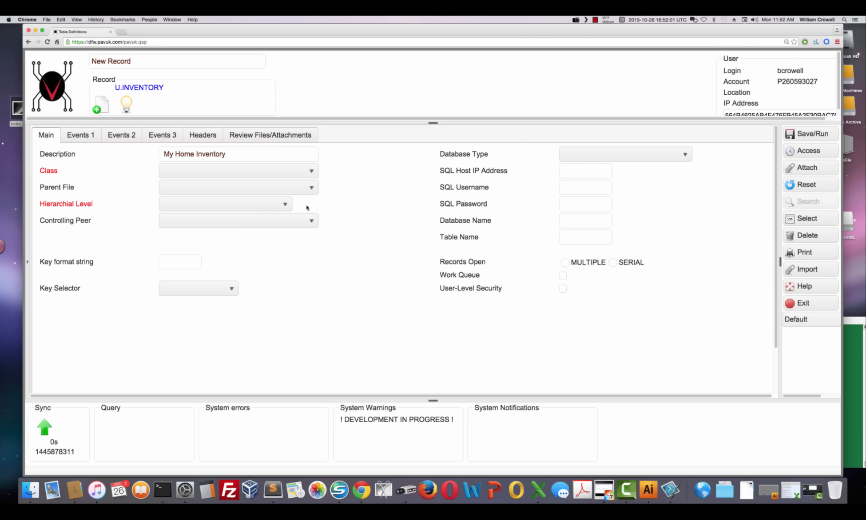
- Set the hierarchical level to PARENT and the key format string to r%6
click(288, 204)
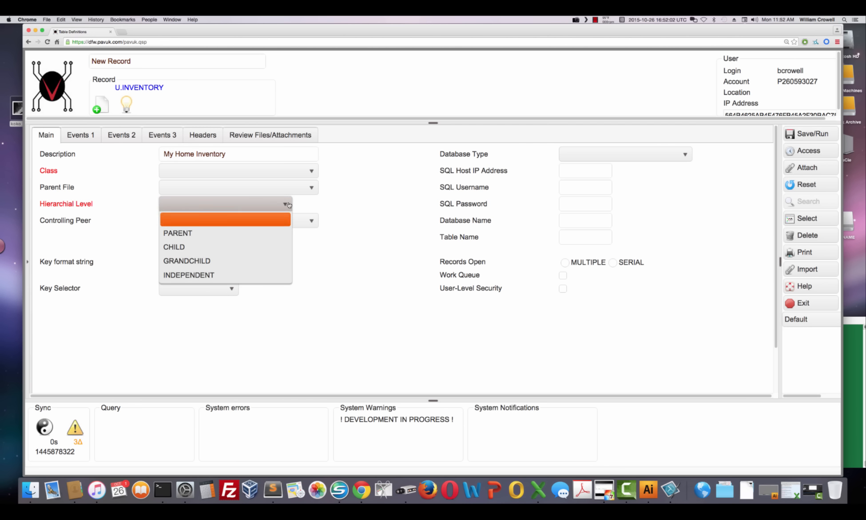
click(260, 232)
click(192, 264)
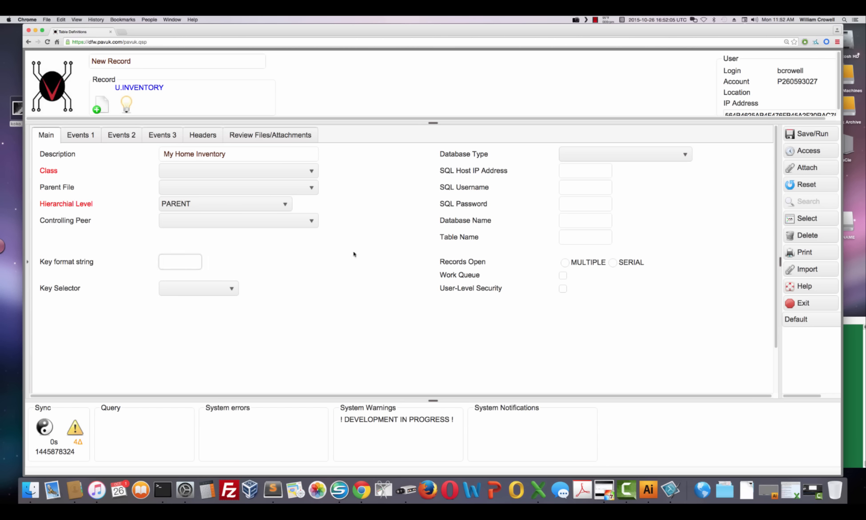
text(r%6)
- Set the database type to QM
click(378, 302)
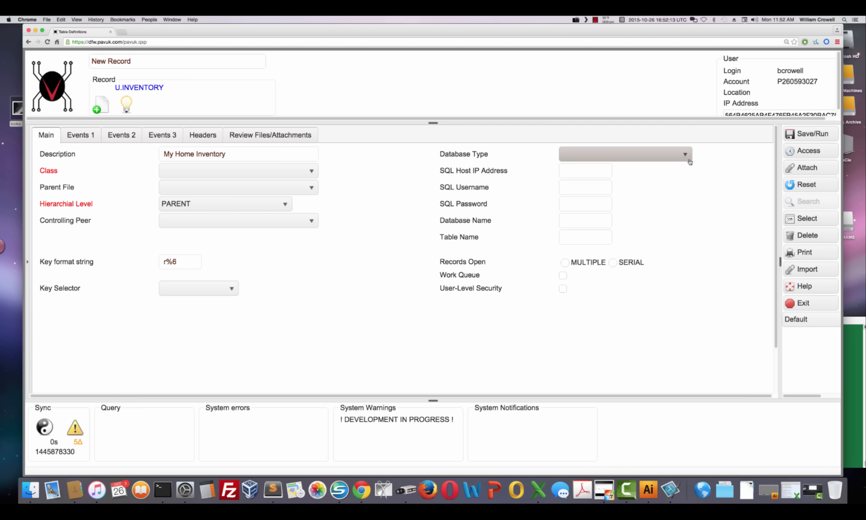
click(685, 154)
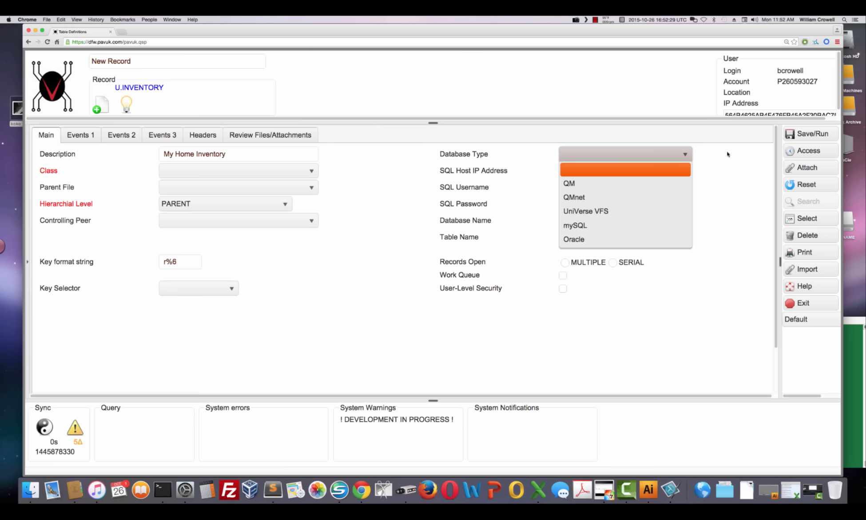
click(598, 184)
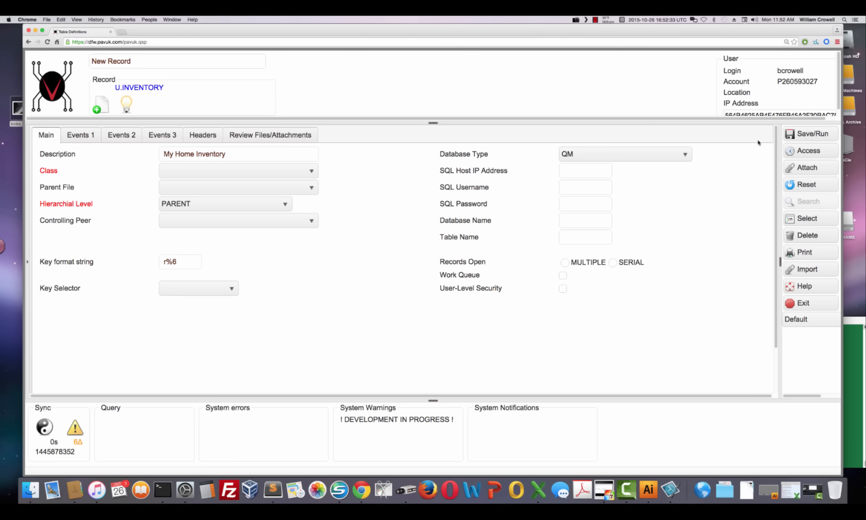
- Save the U.INVENTORY table definition and exit to the main menu
click(802, 135)
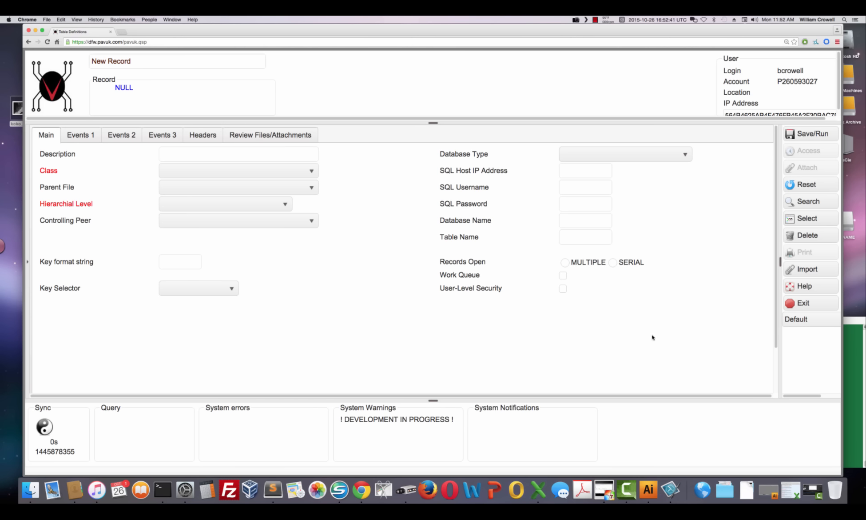
click(800, 303)
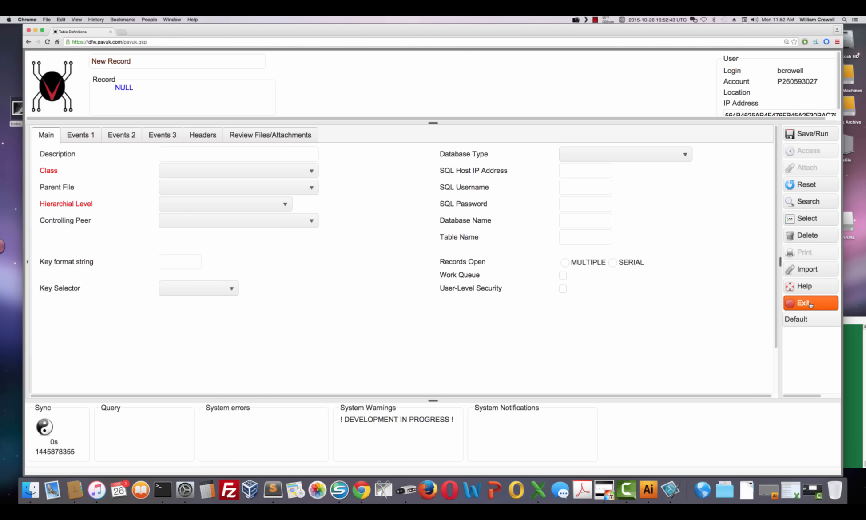
- Open Table Schemas and load the U.INVENTORY schema record
click(187, 173)
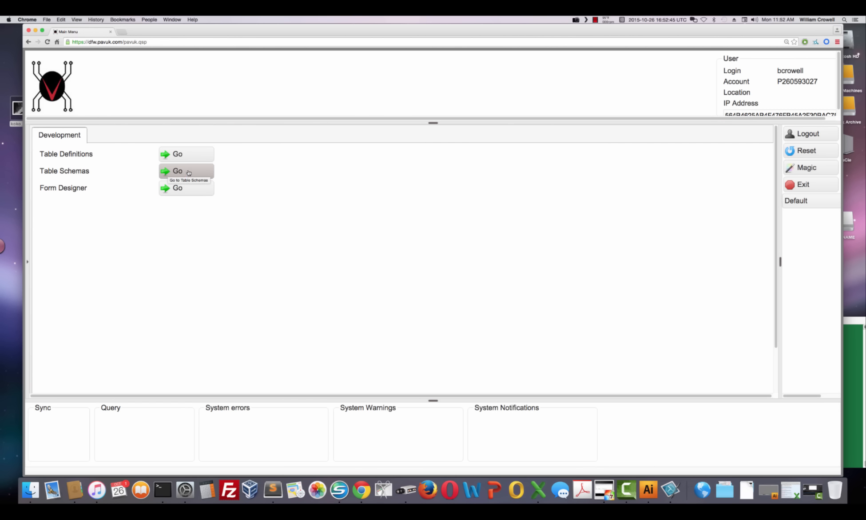
click(184, 58)
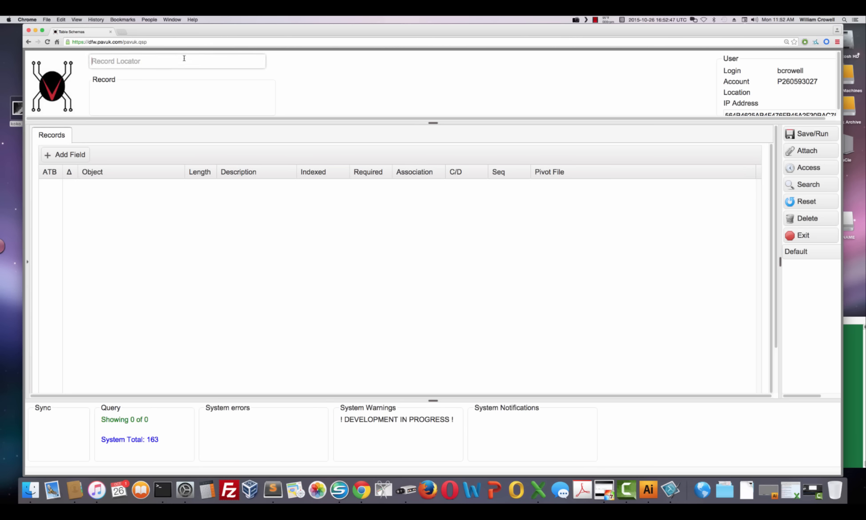
text(u.inventory)
click(168, 80)
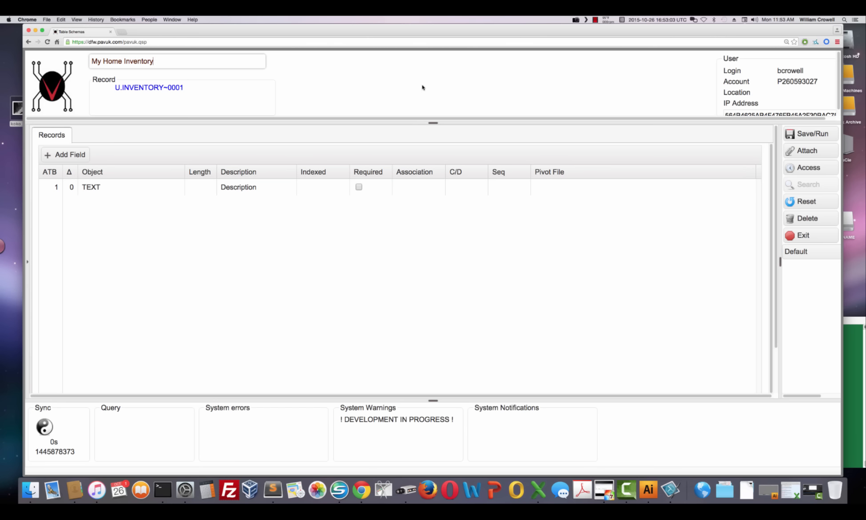
- Add a DATE field to the schema with the description Purchase Date
click(90, 186)
click(68, 155)
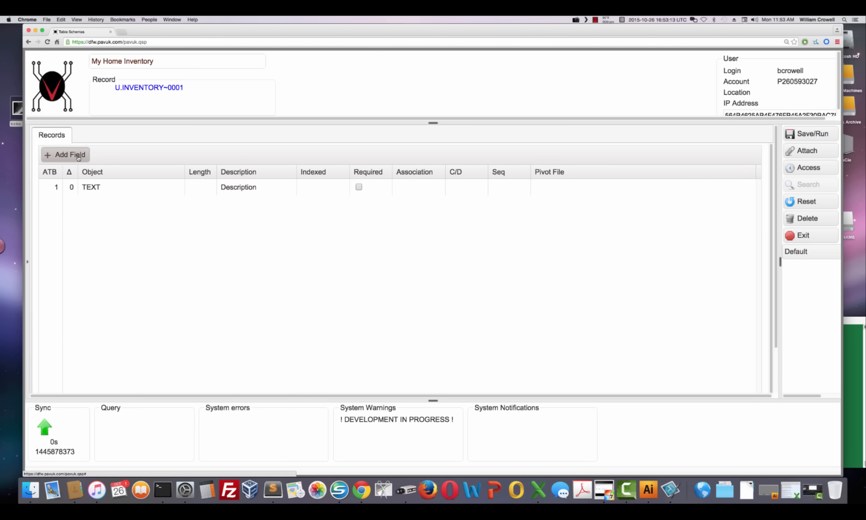
click(134, 210)
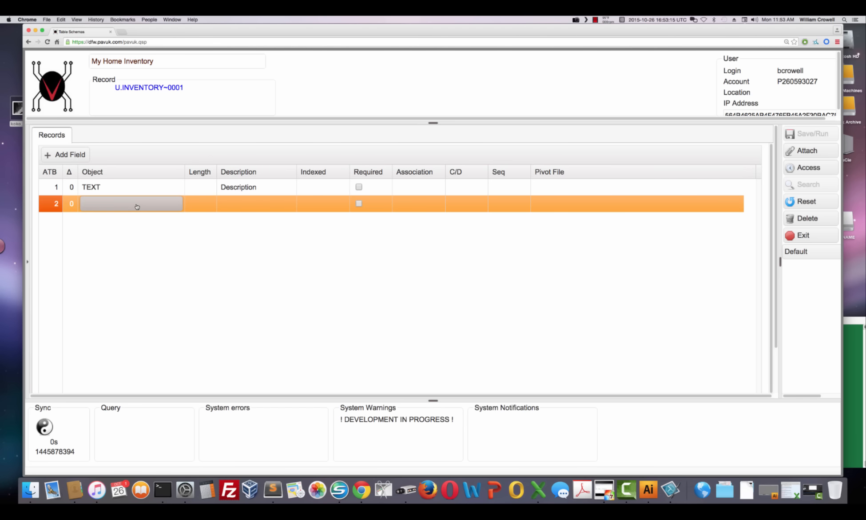
click(176, 205)
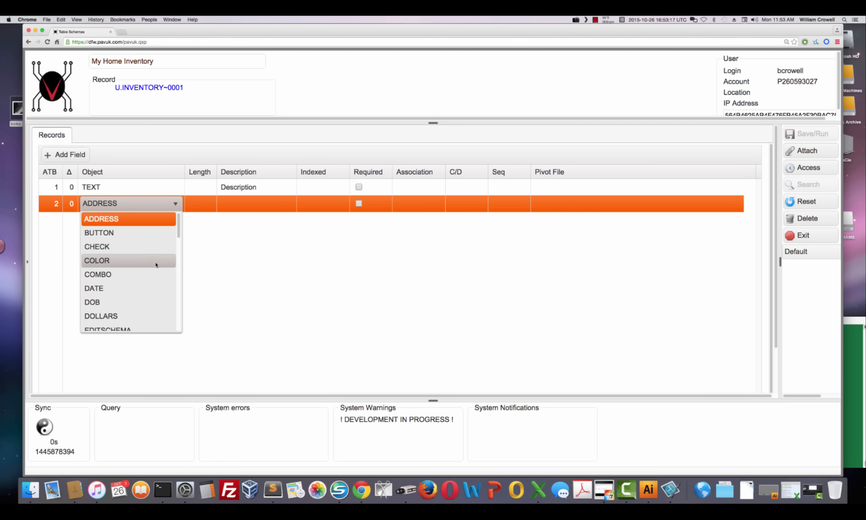
click(143, 287)
click(249, 207)
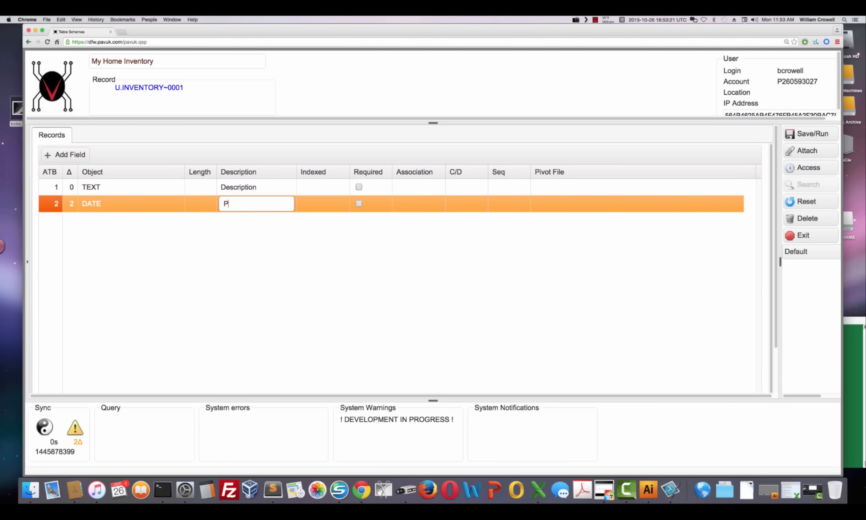
text(Purchase Date)
click(207, 276)
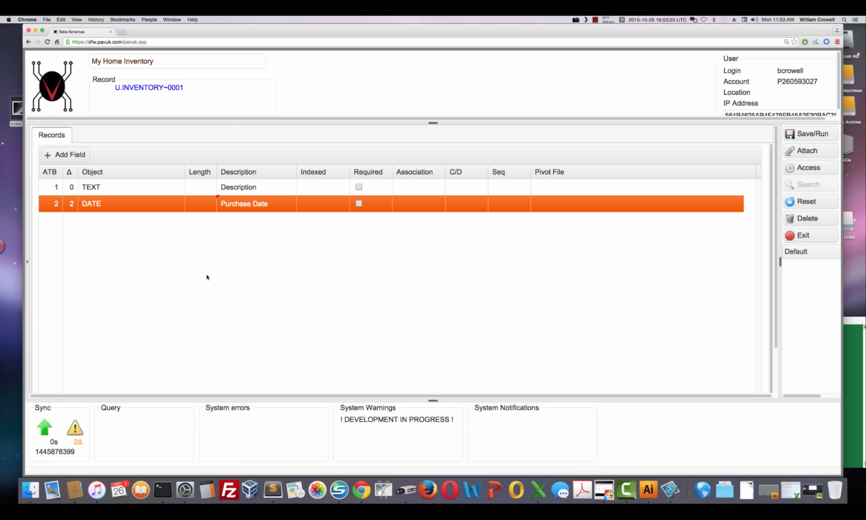
- Add a DOLLARS field to the schema with the description Purchase Price
click(70, 155)
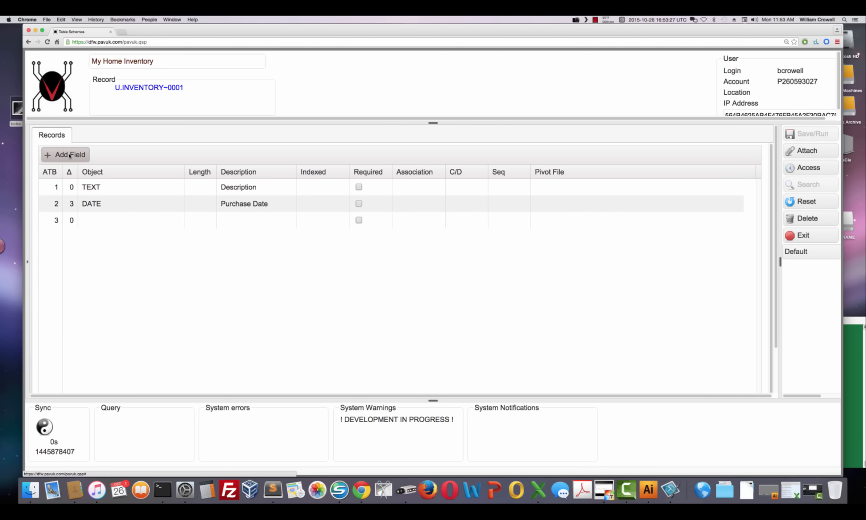
click(108, 223)
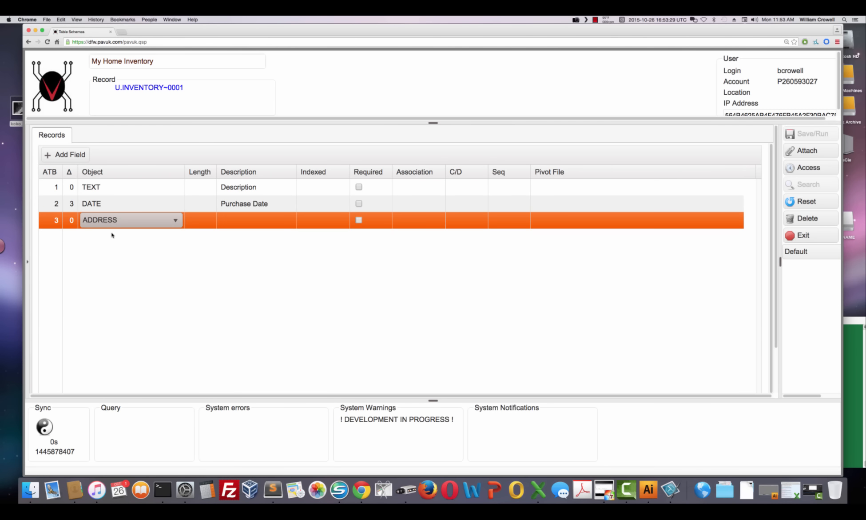
click(174, 220)
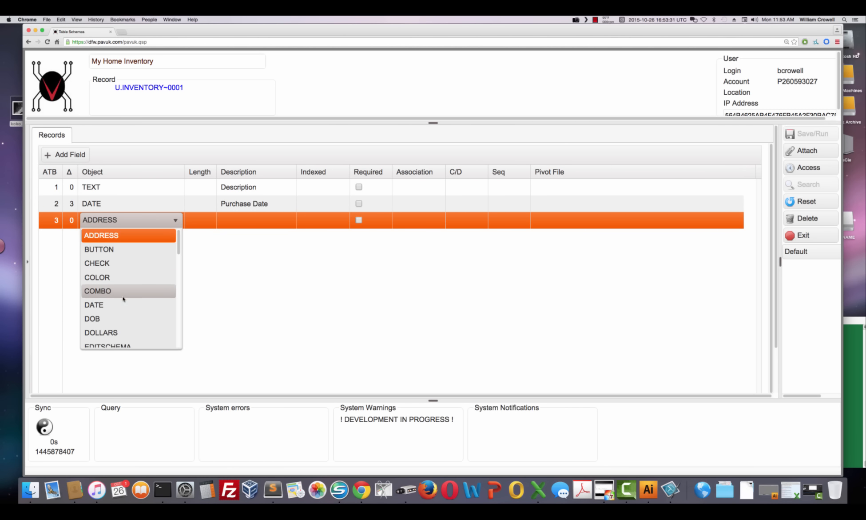
click(147, 333)
click(242, 220)
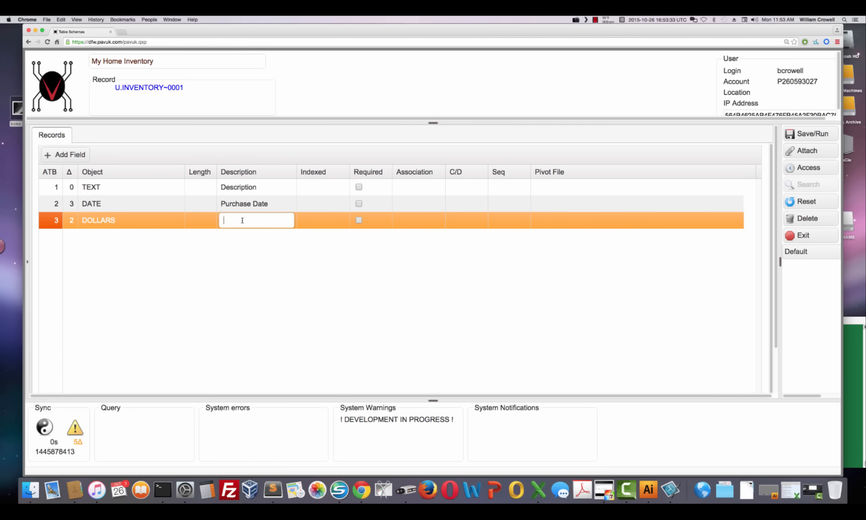
text(Purchase Price)
key(Return)
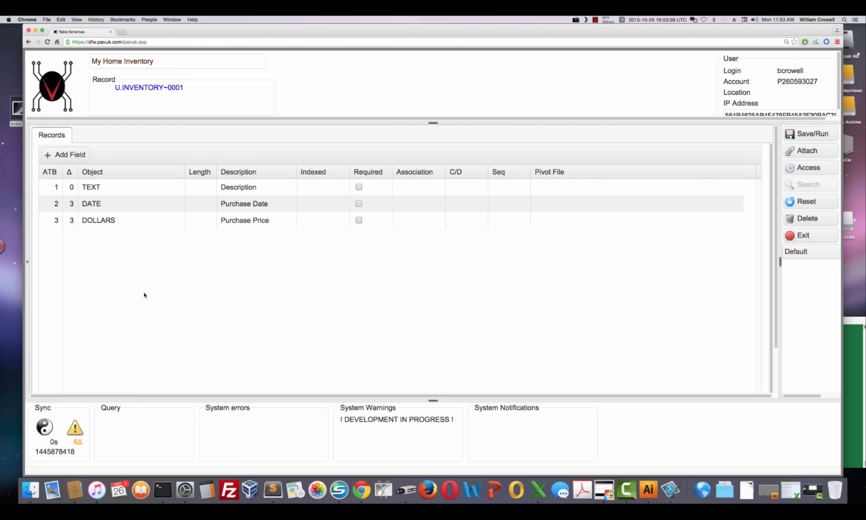
- Save the schema and exit to the main menu
click(821, 132)
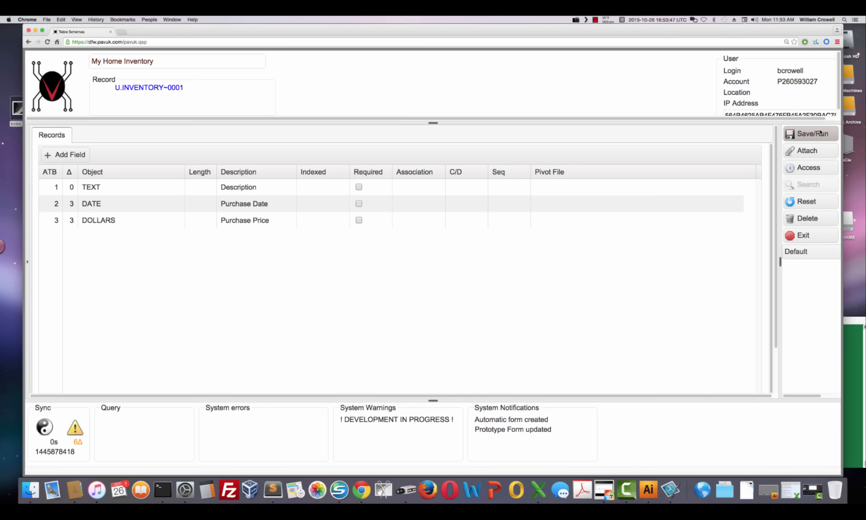
click(818, 237)
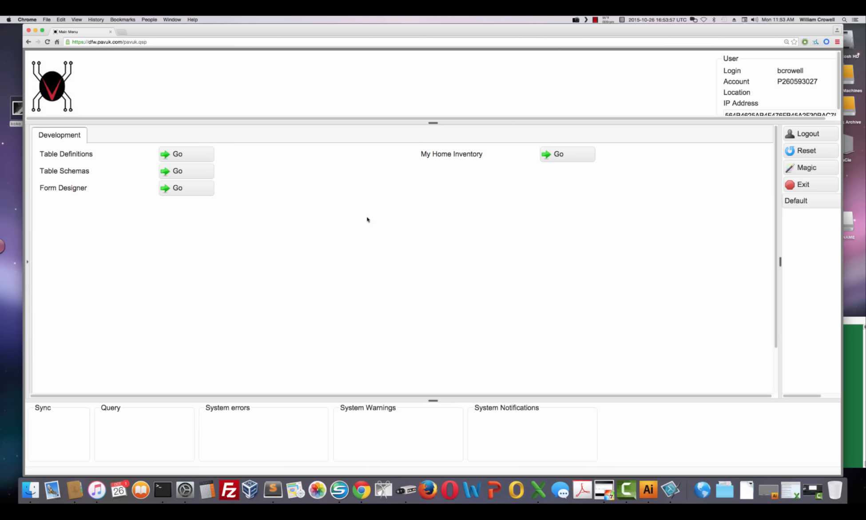
- Open the My Home Inventory form and enter Koko as the description
click(573, 157)
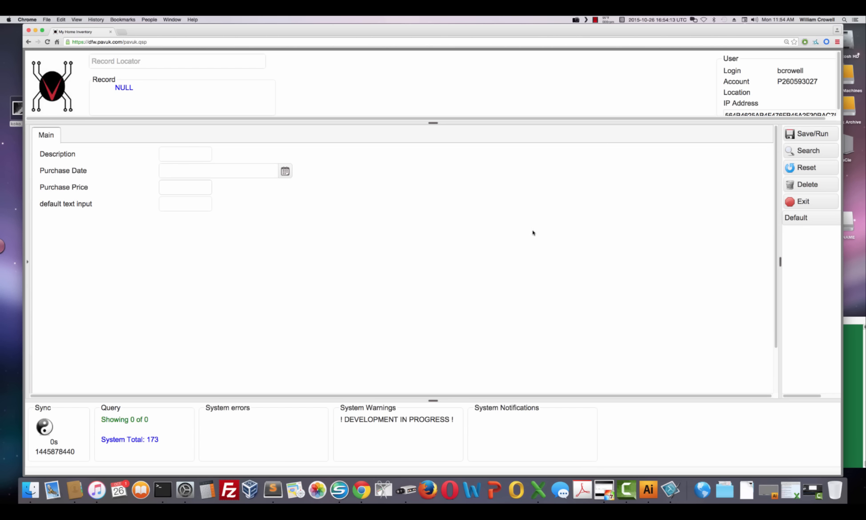
click(182, 155)
text(Koko)
key(Tab)
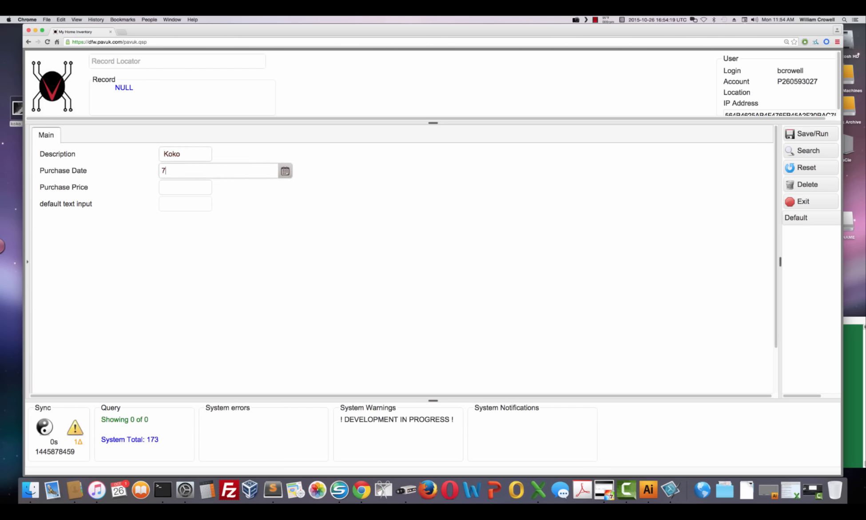
- Enter a purchase date of 07/01/2005 and a purchase price of $25.00, then save the record
text(7/1/2005)
key(Tab)
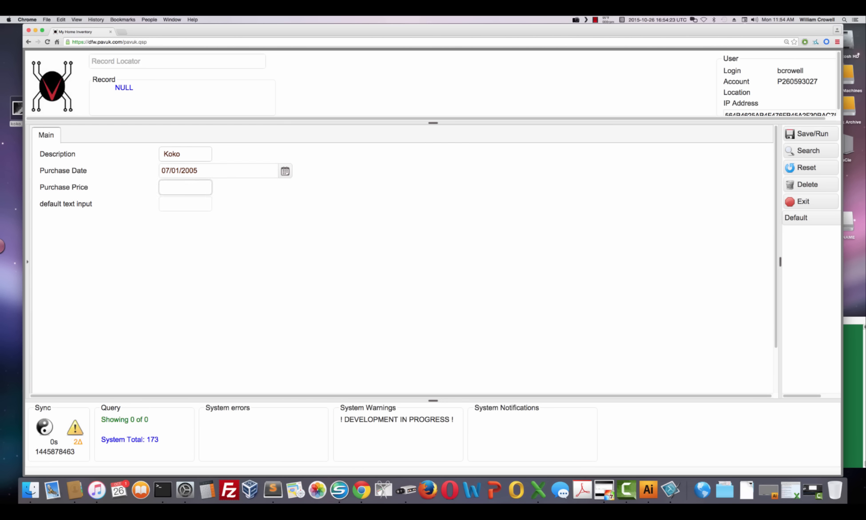
key(Tab)
click(805, 135)
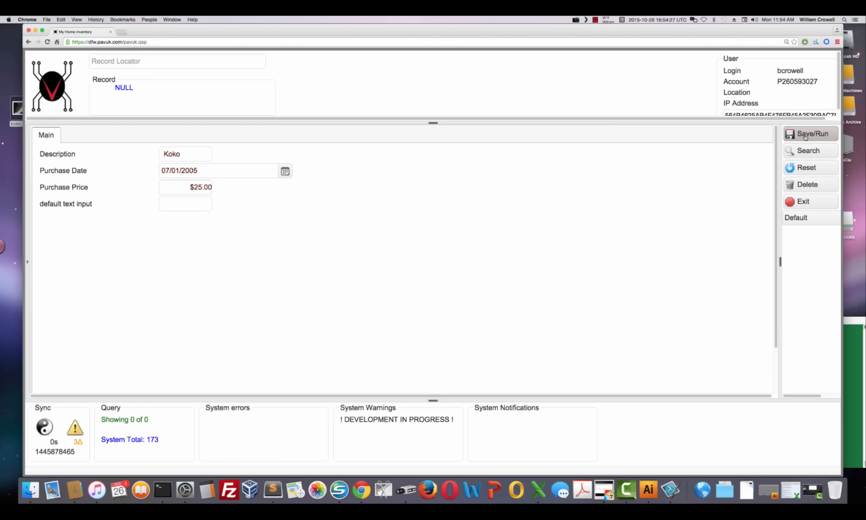